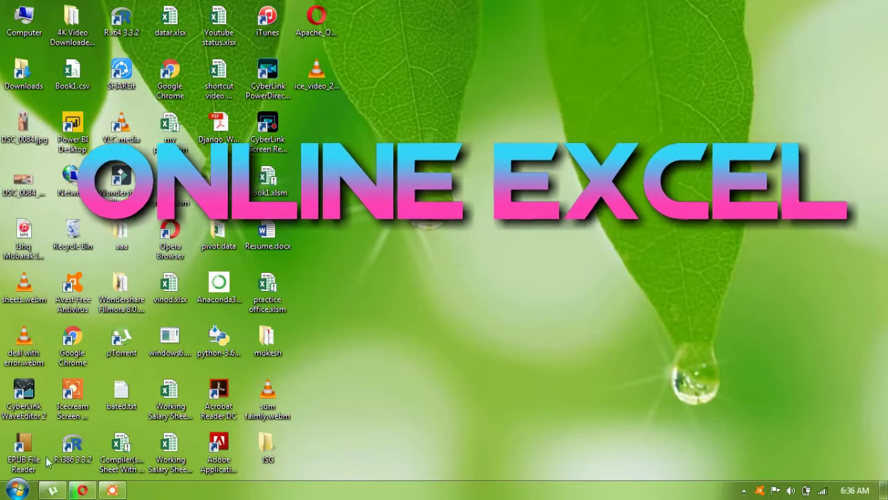
Step: Restore the Opera browser window from the taskbar, showing the FileHippo download page
{"action": "left_click", "coordinate": [81, 491]}
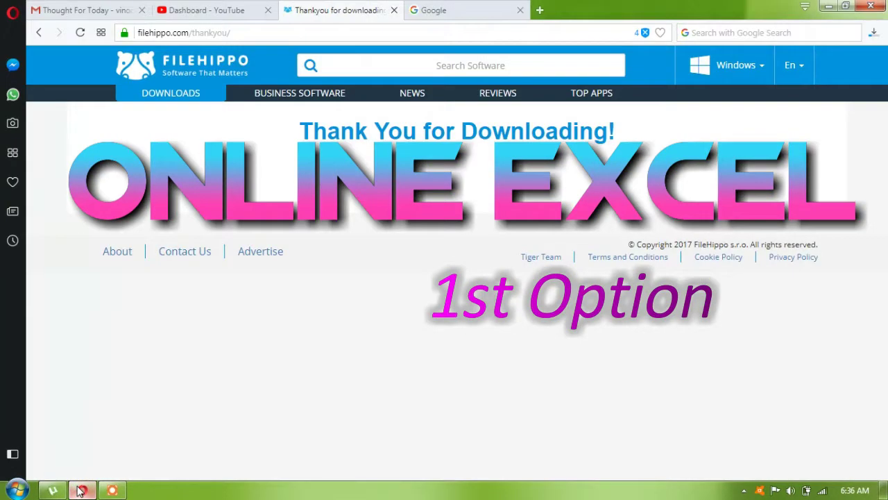
Step: On the Google tab, search for 'online excel' to find the Excel Online result
{"action": "left_click", "coordinate": [490, 18]}
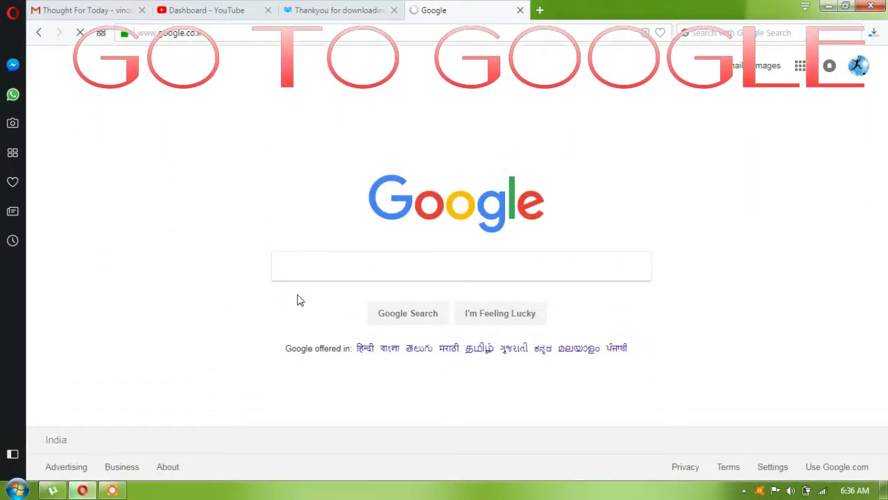
{"action": "left_click", "coordinate": [335, 272]}
{"action": "type", "text": "online excel"}
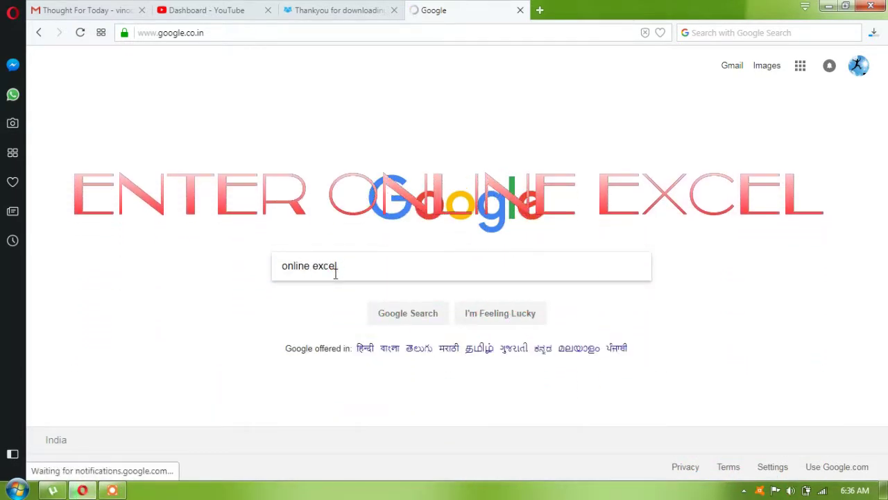
{"action": "key", "text": "Return"}
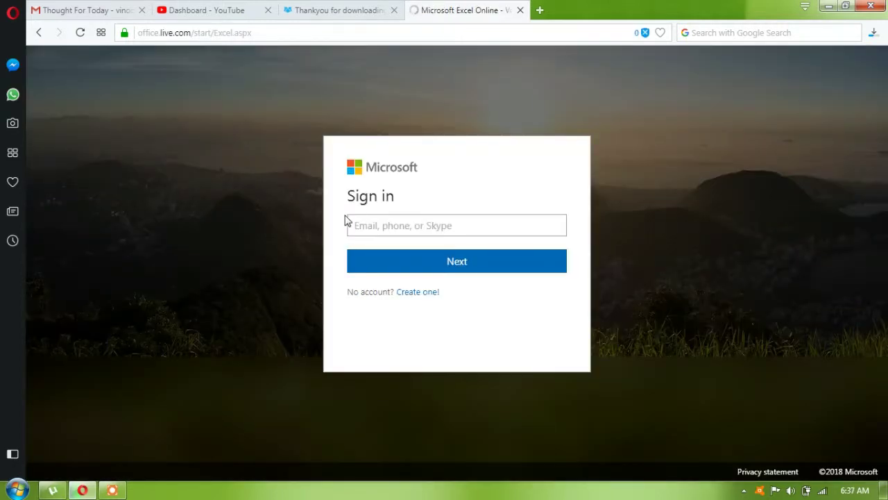
Step: Sign in with the Microsoft account e-mail and password to open blank workbook Book 1
{"action": "left_click", "coordinate": [379, 224]}
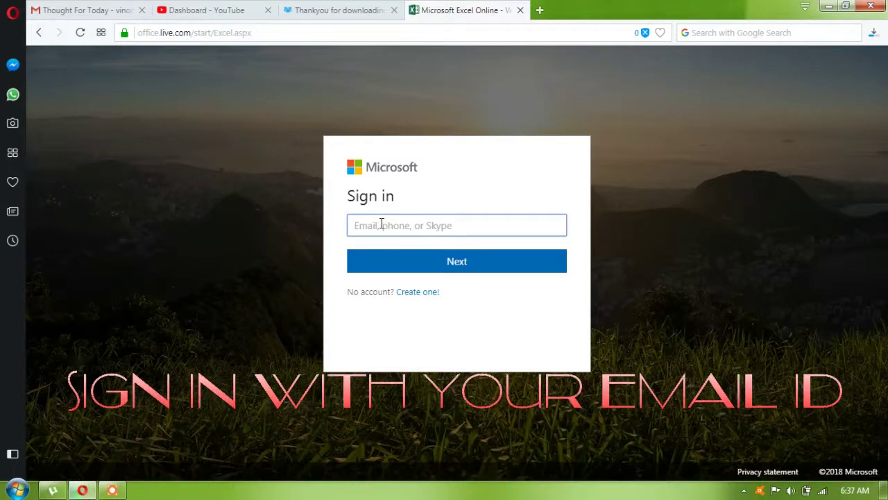
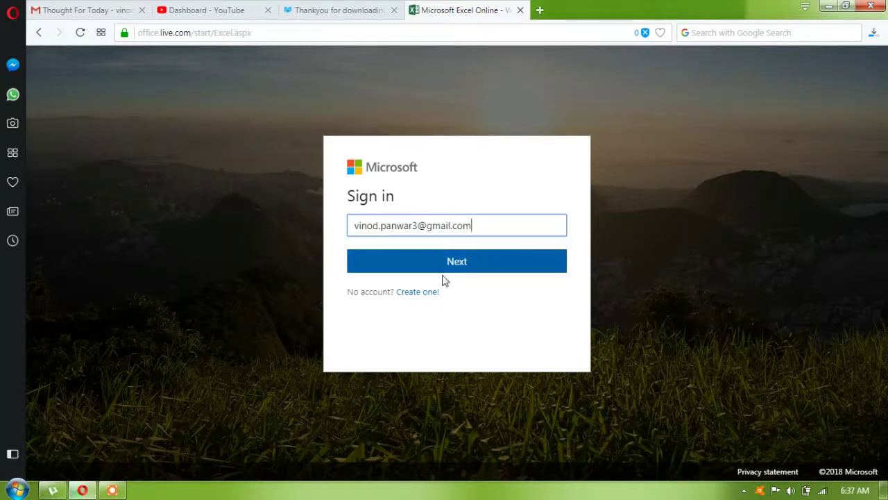
{"action": "left_click", "coordinate": [455, 270]}
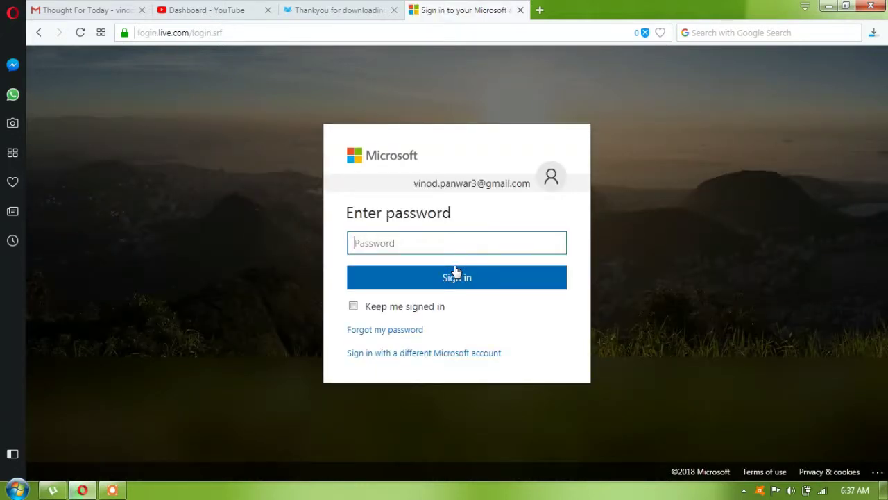
{"action": "type", "text": "******"}
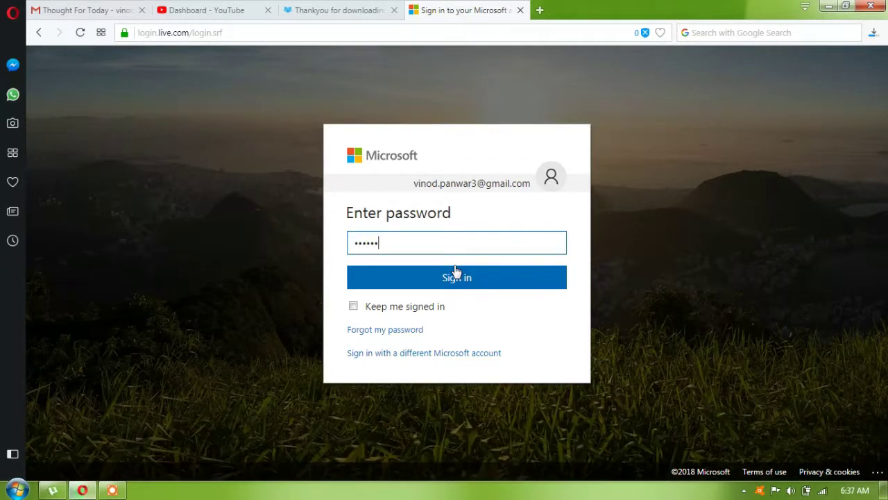
{"action": "type", "text": "**"}
{"action": "left_click", "coordinate": [457, 278]}
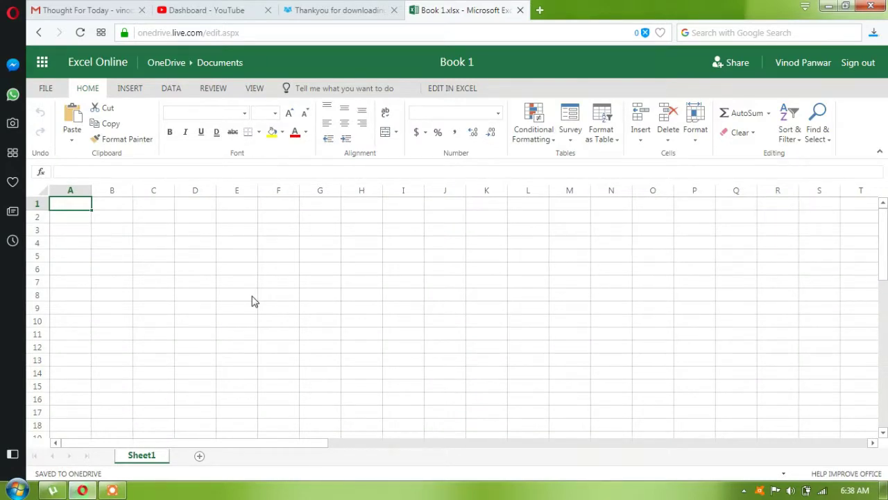
Step: Look over Book 1's INSERT and DATA ribbon tabs, then open a new Speed Dial tab
{"action": "left_click", "coordinate": [128, 90]}
{"action": "left_click", "coordinate": [170, 93]}
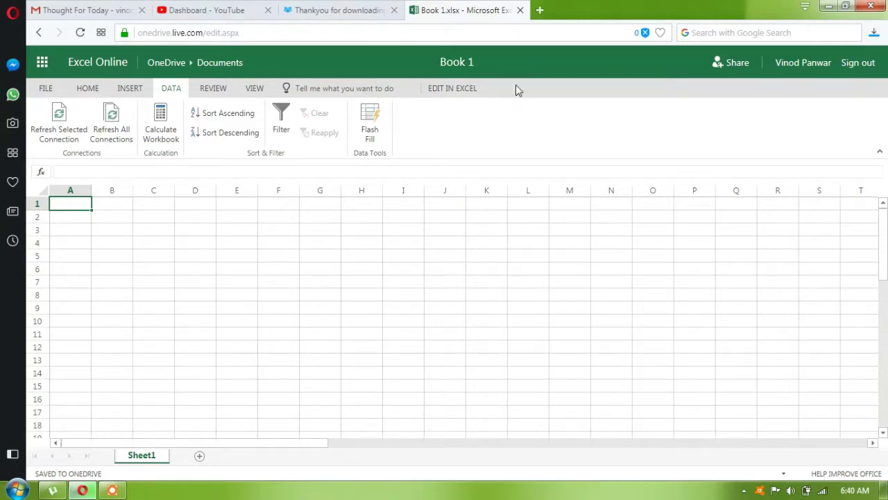
{"action": "left_click", "coordinate": [541, 11]}
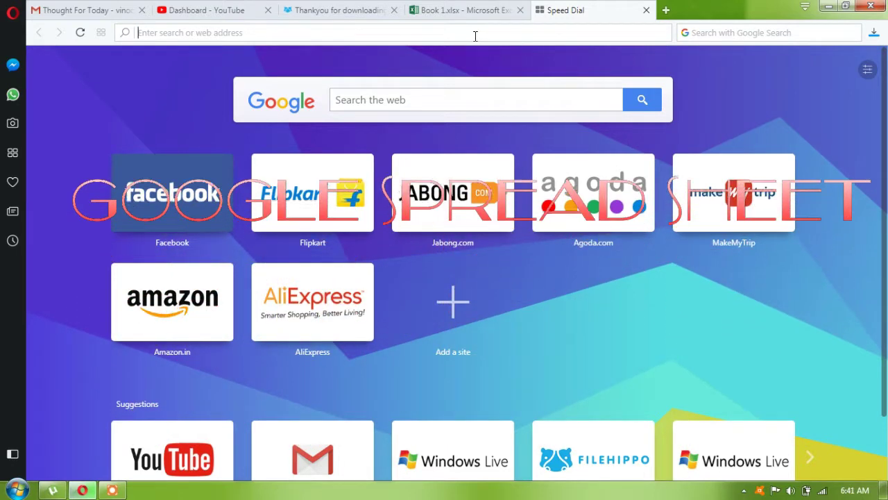
Step: Search 'google spreadsheets' from the address bar and continue to the Google Sheets home page
{"action": "type", "text": "google "}
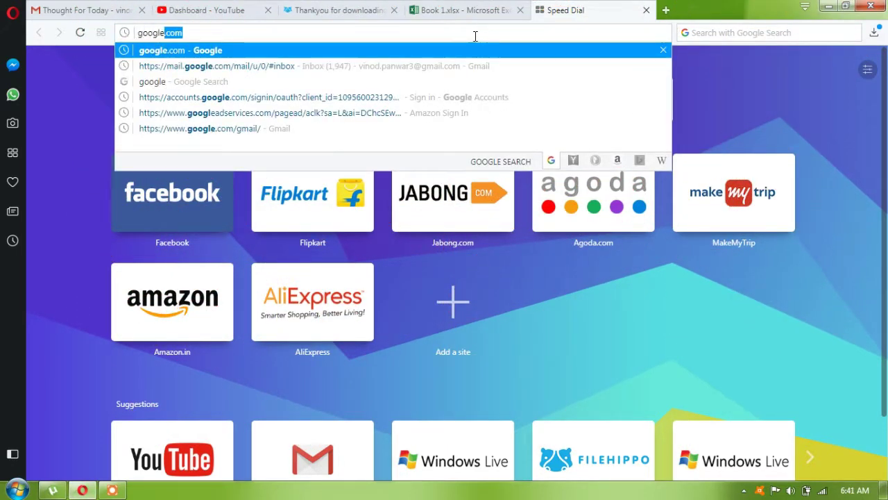
{"action": "type", "text": "spread"}
{"action": "key", "text": "Down"}
{"action": "key", "text": "Down"}
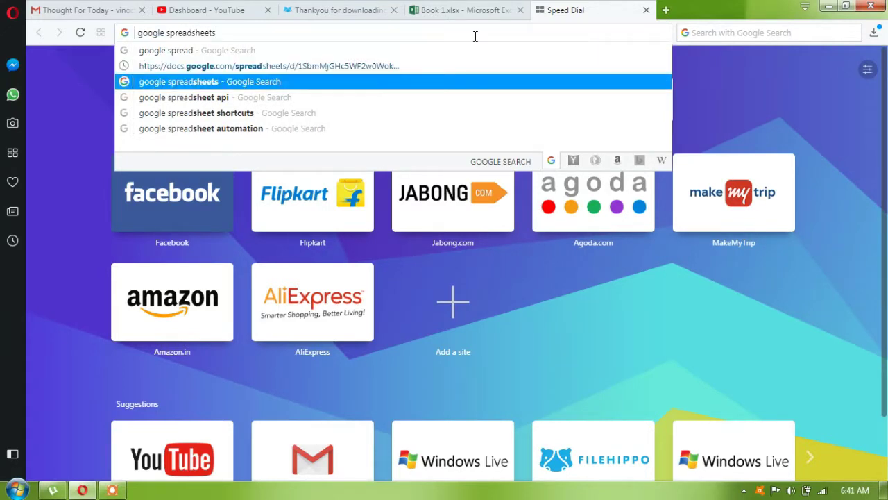
{"action": "key", "text": "Return"}
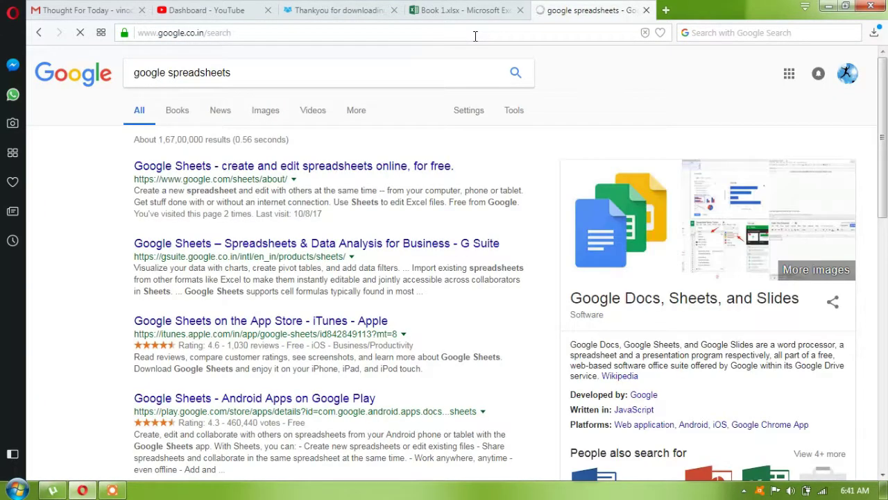
{"action": "left_click", "coordinate": [379, 166]}
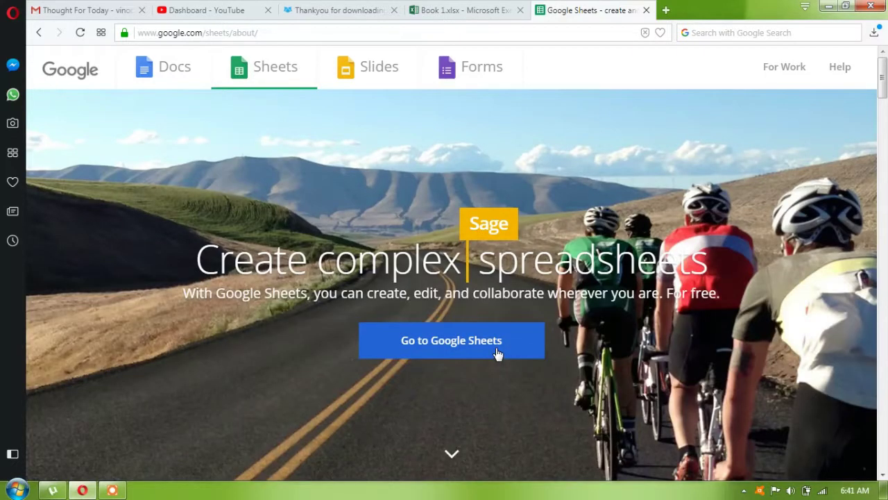
{"action": "left_click", "coordinate": [497, 353]}
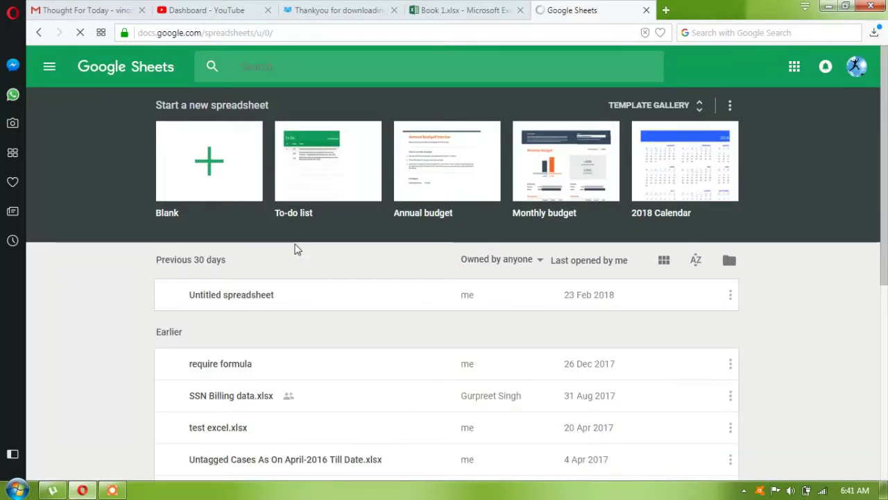
Step: Create a new blank Google spreadsheet and browse its editing, view and other menus
{"action": "left_click", "coordinate": [232, 196]}
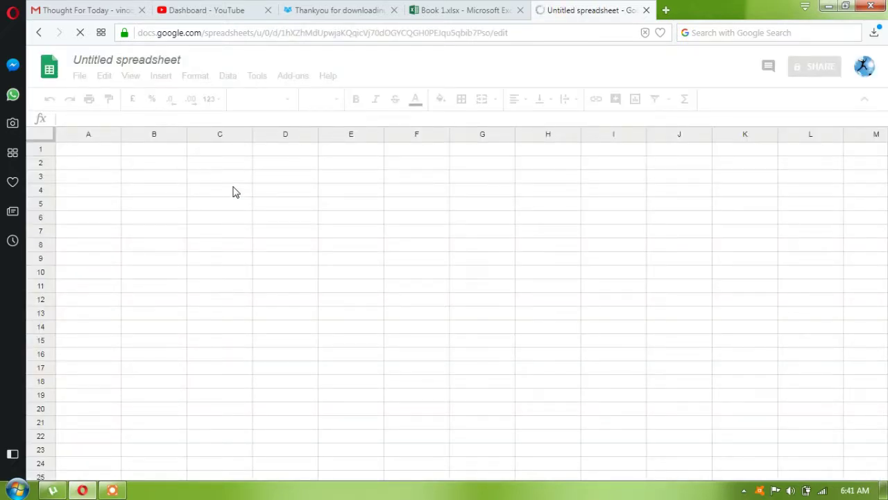
{"action": "left_click", "coordinate": [99, 161]}
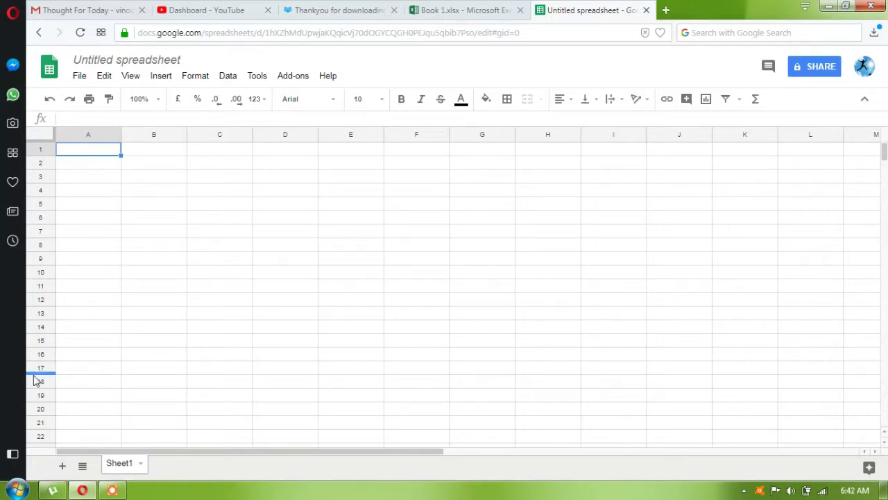
{"action": "left_click", "coordinate": [78, 77]}
{"action": "left_click", "coordinate": [103, 77]}
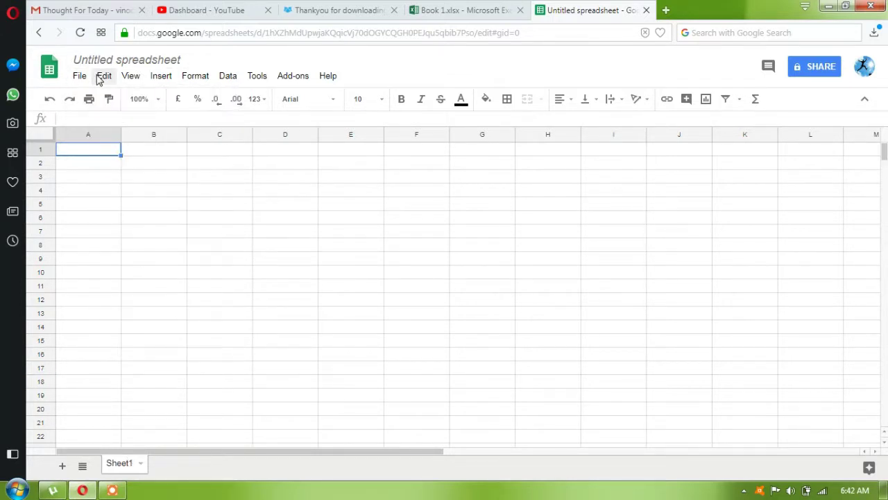
{"action": "left_click", "coordinate": [128, 77]}
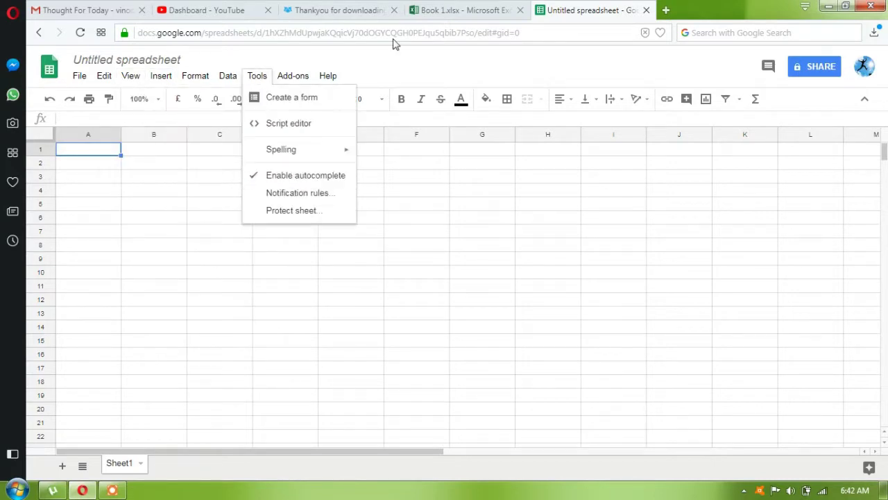
{"action": "left_click", "coordinate": [442, 53]}
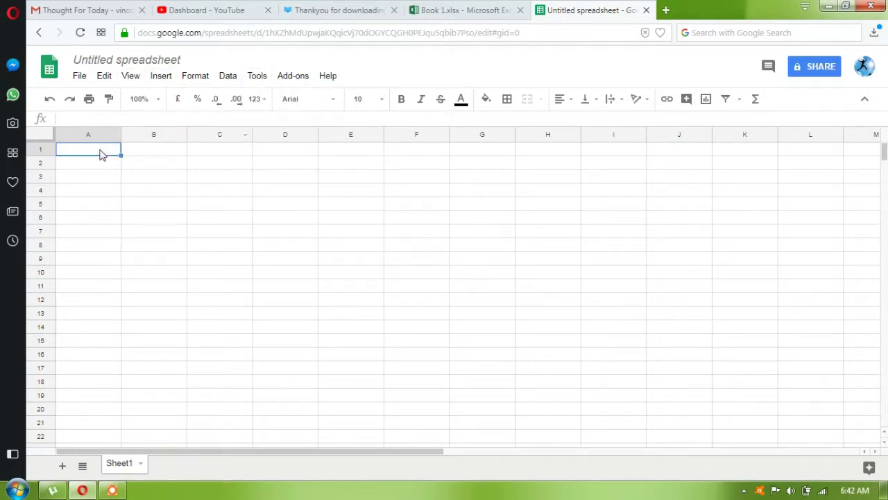
Step: Enter a first name in cell A1 and move the selection to D5
{"action": "type", "text": "vinod"}
{"action": "key", "text": "Return"}
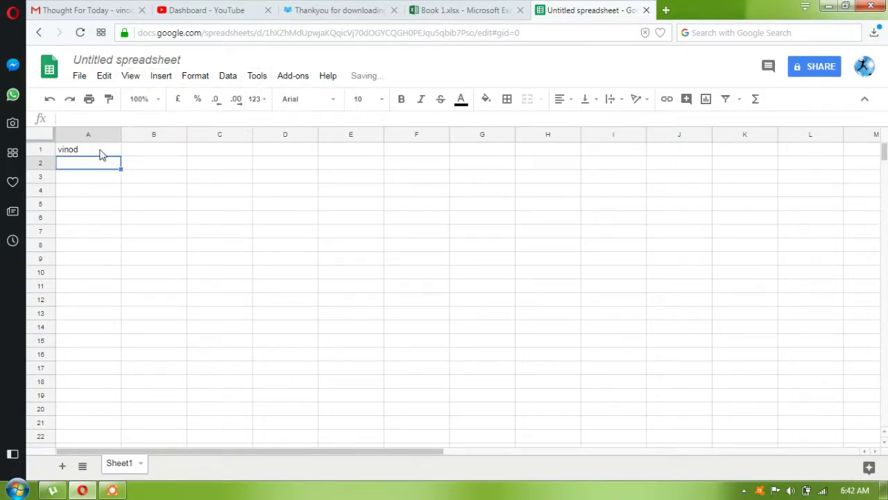
{"action": "left_click", "coordinate": [276, 210]}
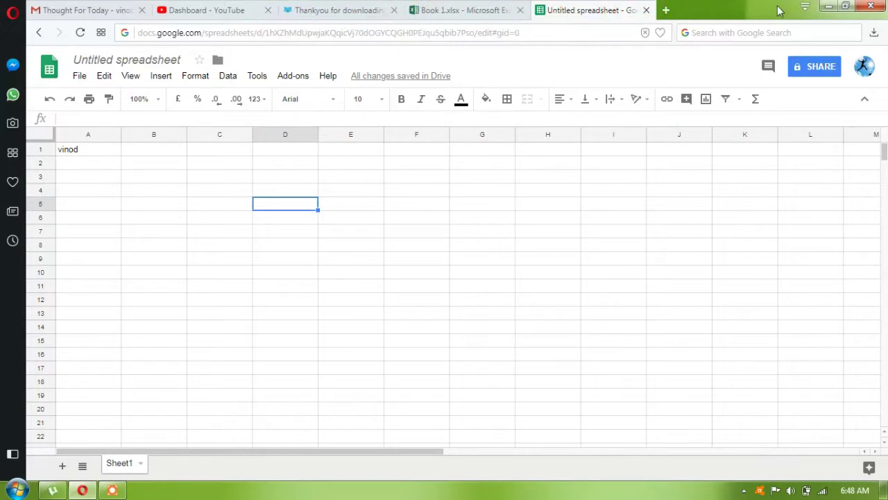
Step: Launch OpenOffice 4.1.5 from the desktop, create a blank spreadsheet and maximize the Calc window
{"action": "left_click", "coordinate": [827, 7]}
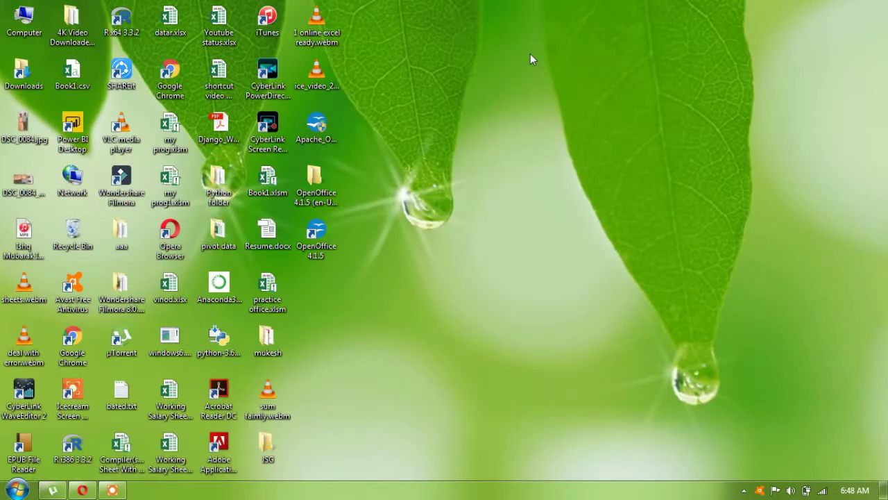
{"action": "left_click_drag", "start_coordinate": [513, 141], "coordinate": [399, 199]}
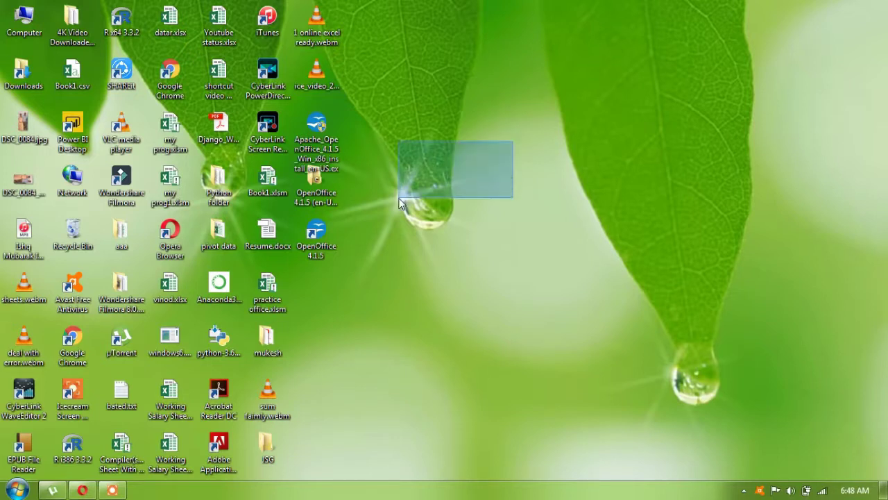
{"action": "double_click", "coordinate": [321, 244]}
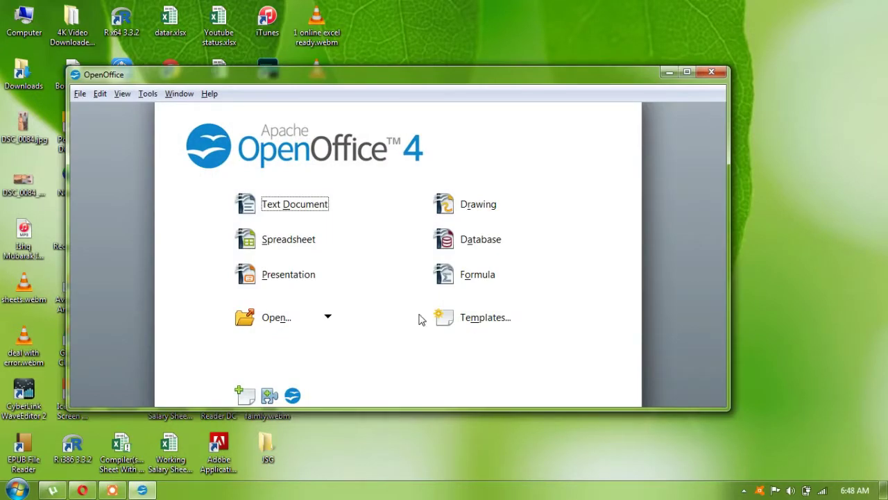
{"action": "left_click", "coordinate": [291, 252]}
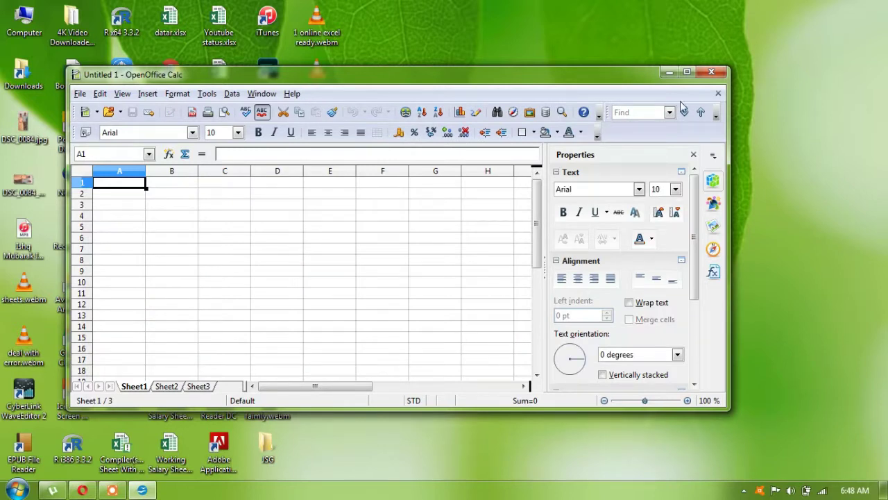
{"action": "left_click", "coordinate": [687, 73]}
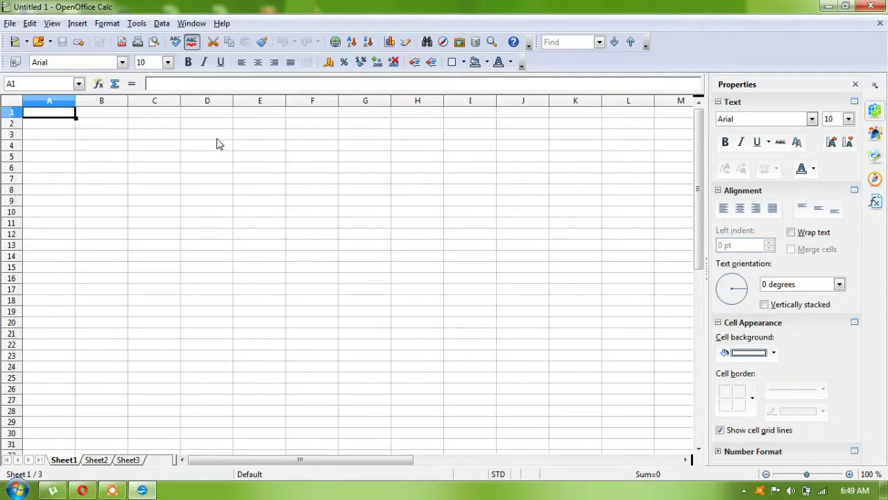
{"action": "left_click", "coordinate": [11, 24]}
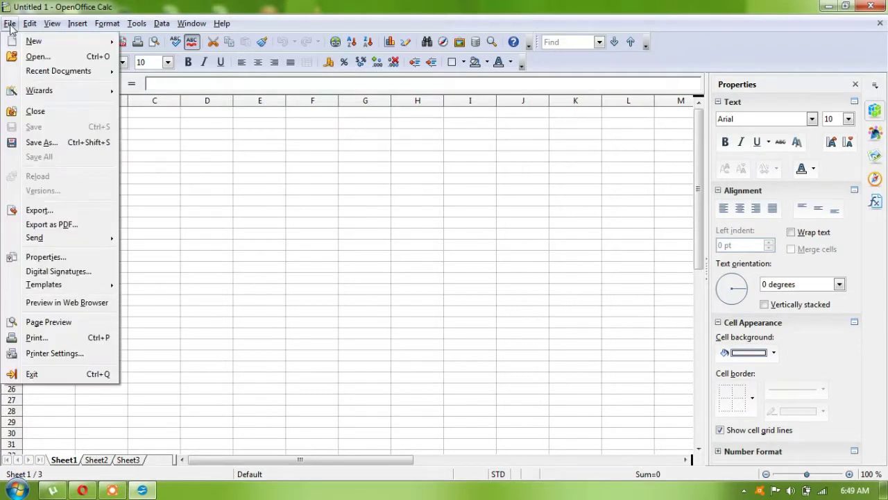
{"action": "left_click", "coordinate": [230, 189]}
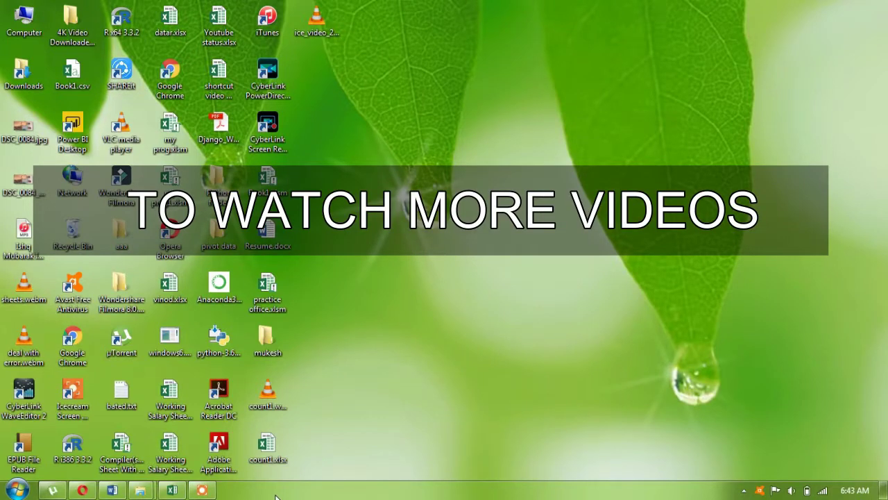
Step: Return to Opera, open a new tab and go to the presenter's YouTube channel address
{"action": "left_click", "coordinate": [82, 491]}
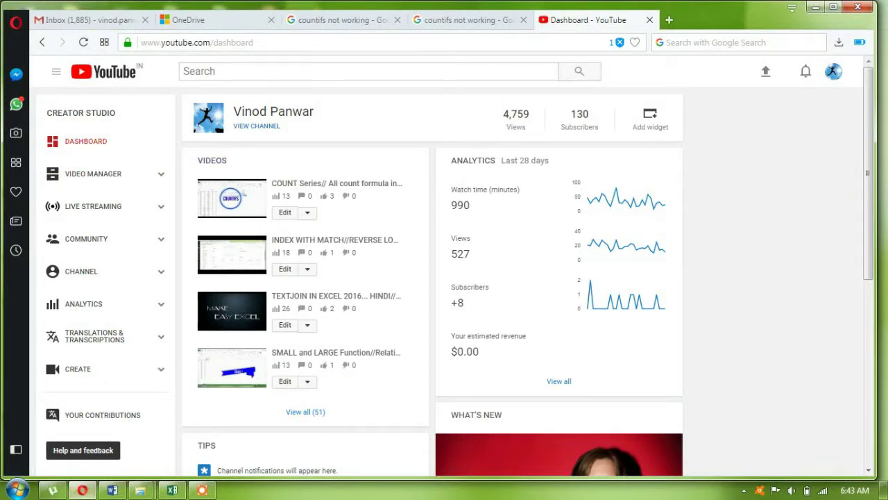
{"action": "left_click", "coordinate": [671, 20]}
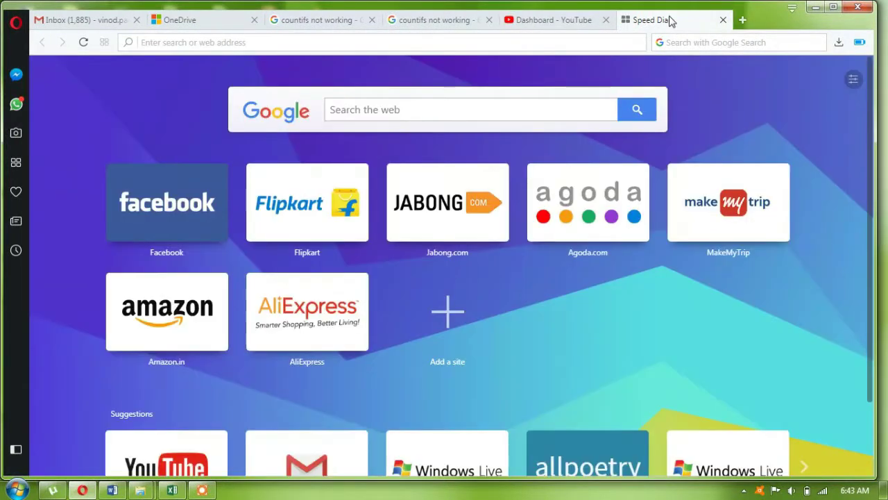
{"action": "type", "text": "www.yo"}
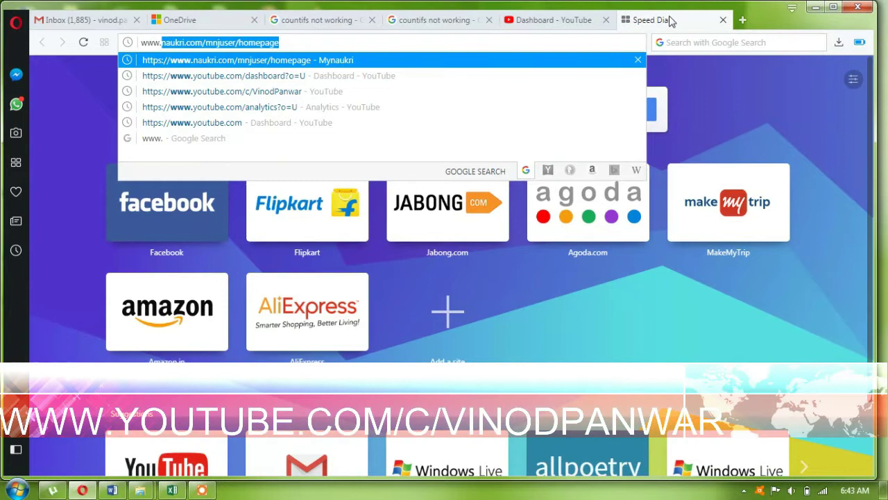
{"action": "type", "text": "utube."}
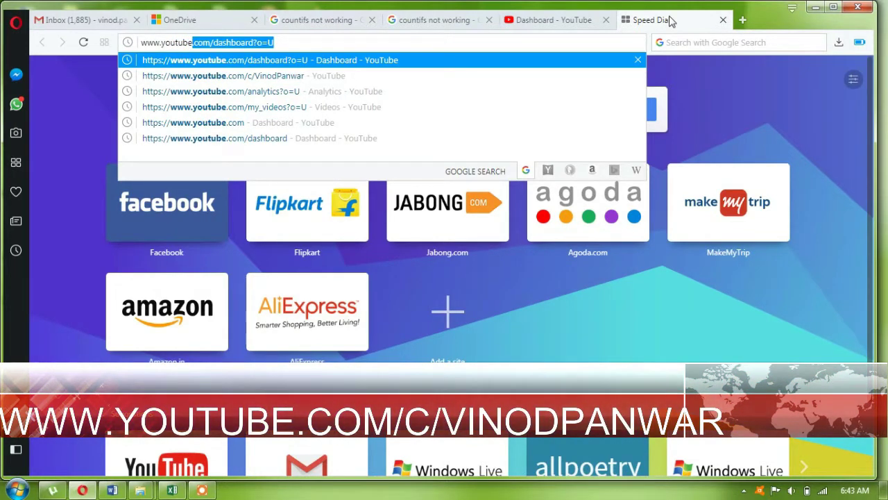
{"action": "type", "text": "com/c"}
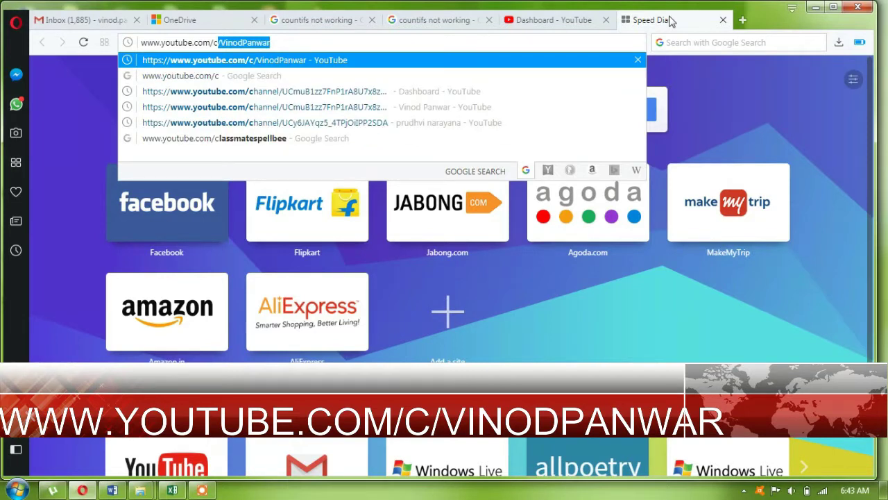
{"action": "type", "text": "/vinod"}
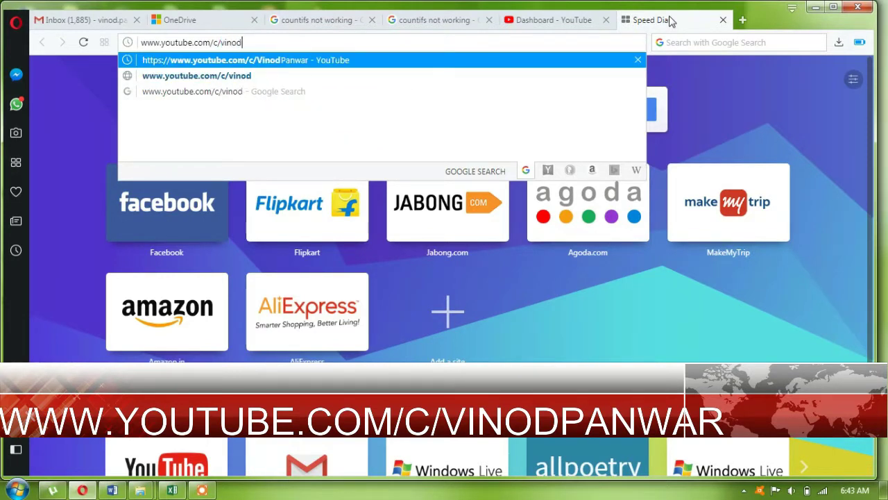
{"action": "type", "text": "panwar"}
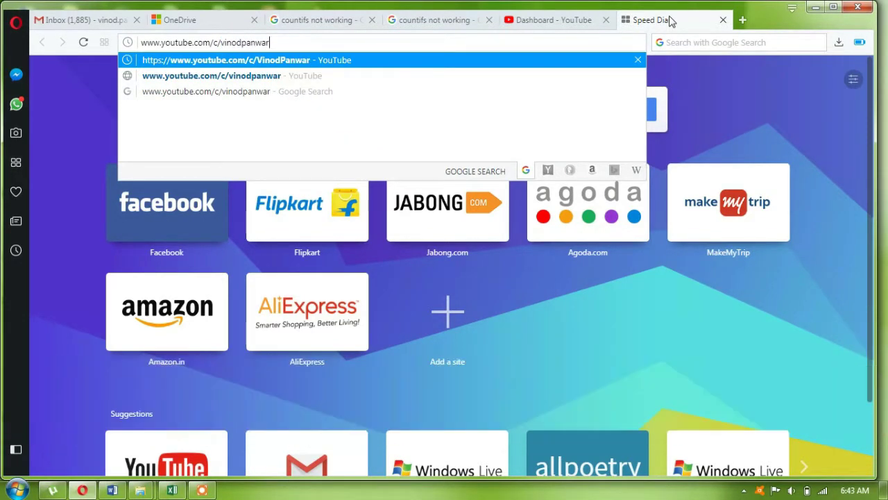
{"action": "key", "text": "Return"}
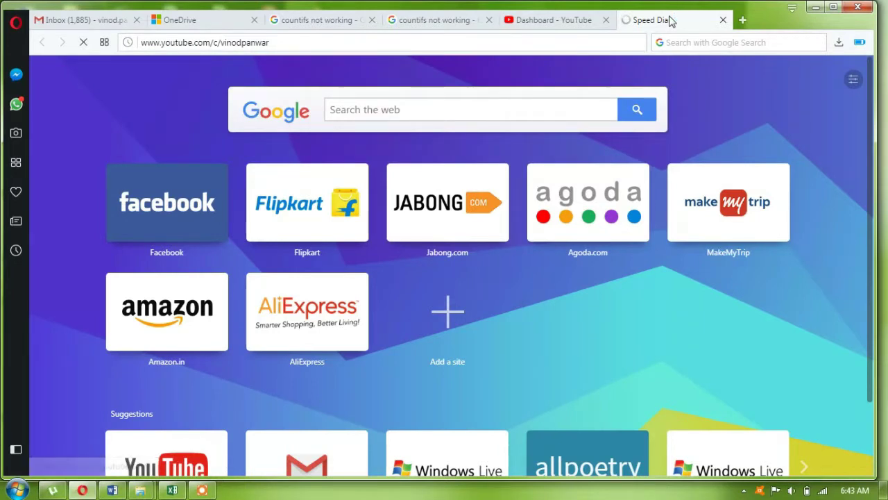